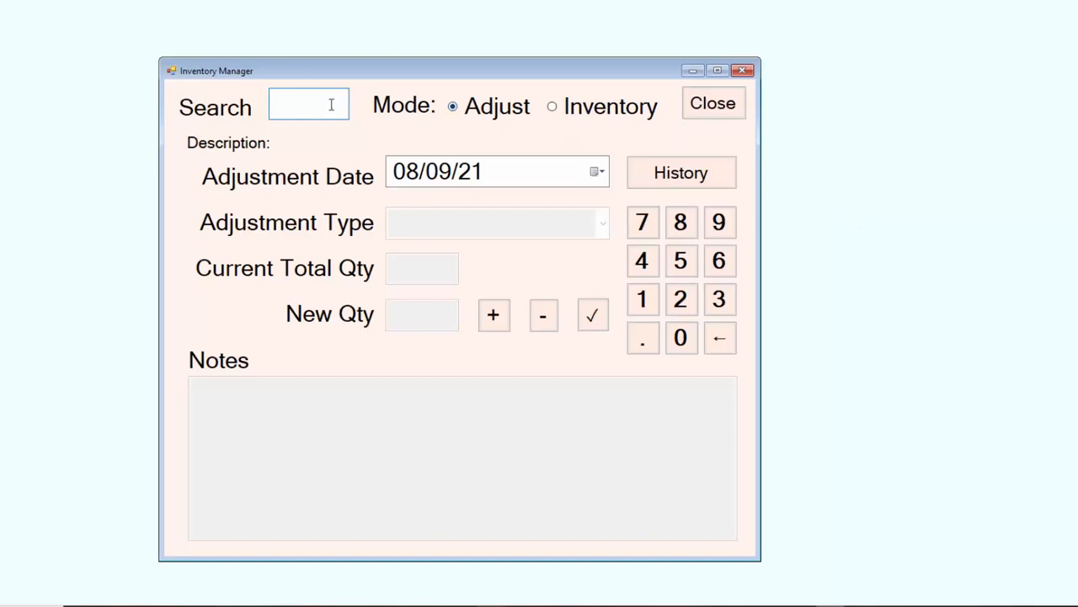
Search for "b", load the Bernina 1000 Series Thread Cutter part and choose Adjust Inventory as its adjustment type.
{"action": "type", "text": "b"}
{"action": "key", "text": "Return"}
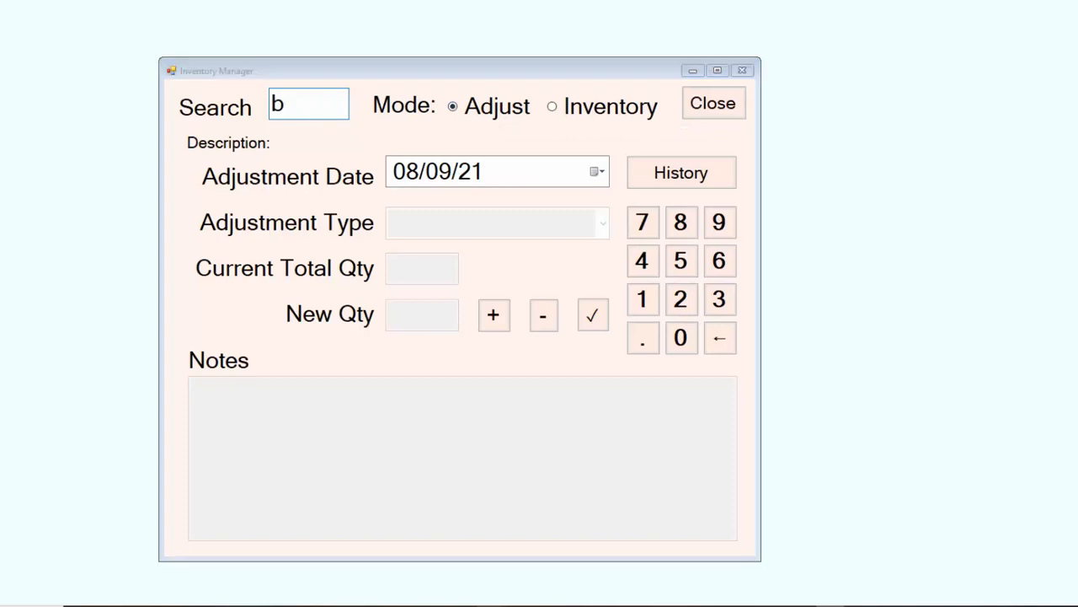
{"action": "double_click", "coordinate": [381, 223]}
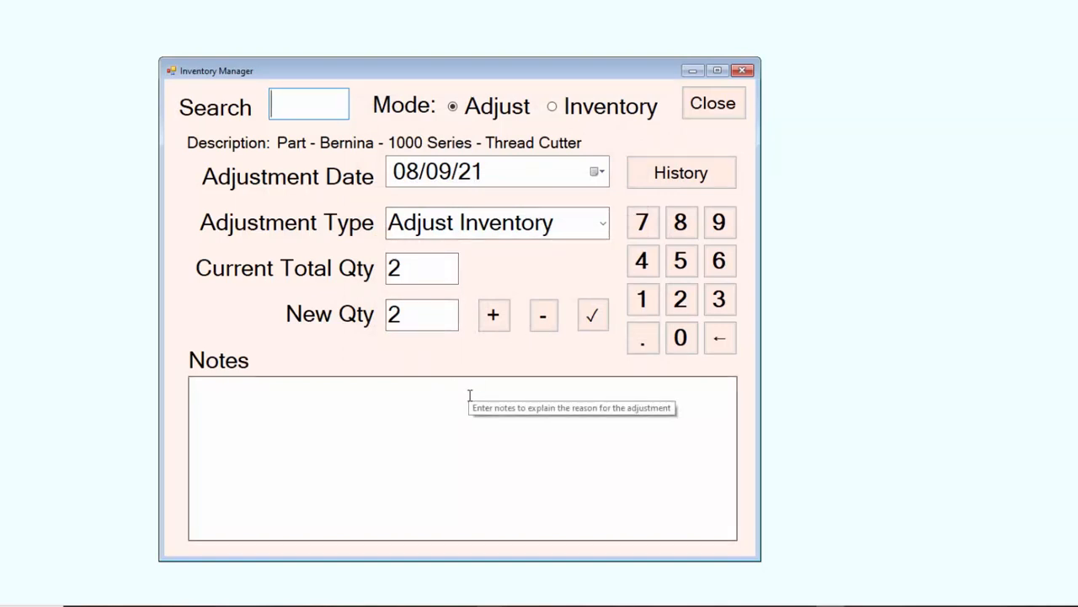
{"action": "left_click", "coordinate": [604, 225]}
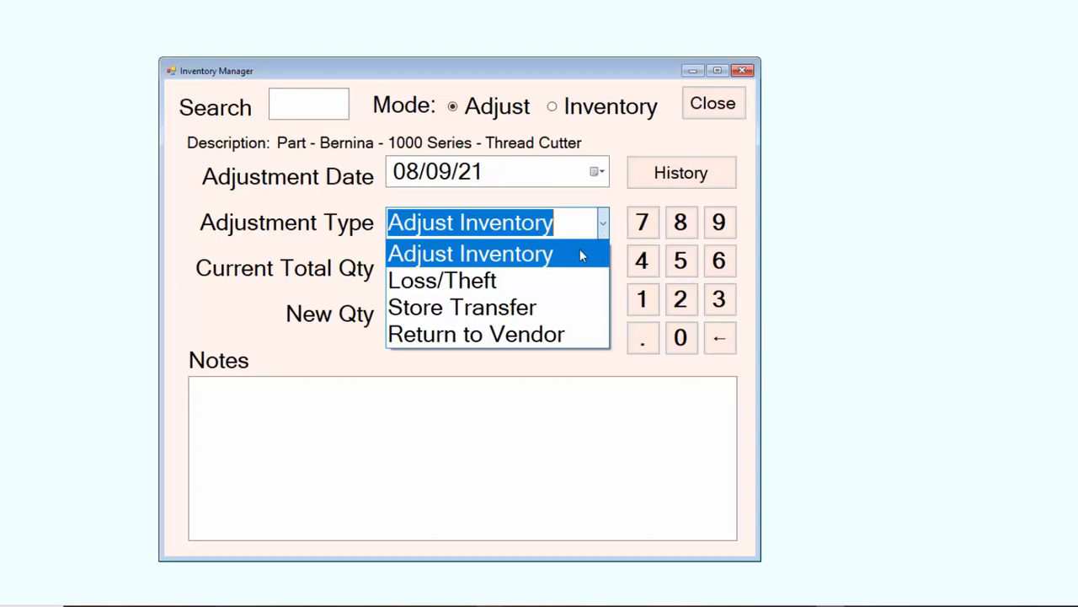
{"action": "left_click", "coordinate": [580, 253]}
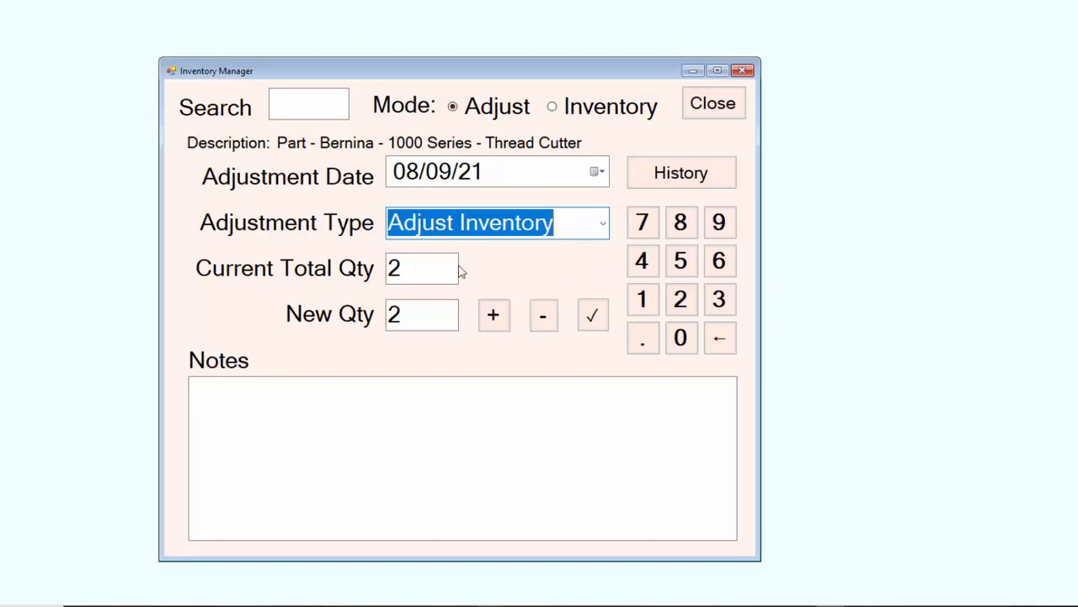
Raise the thread cutter's new quantity to 4 and lower it back to 2.
{"action": "left_click_drag", "start_coordinate": [414, 266], "coordinate": [381, 271]}
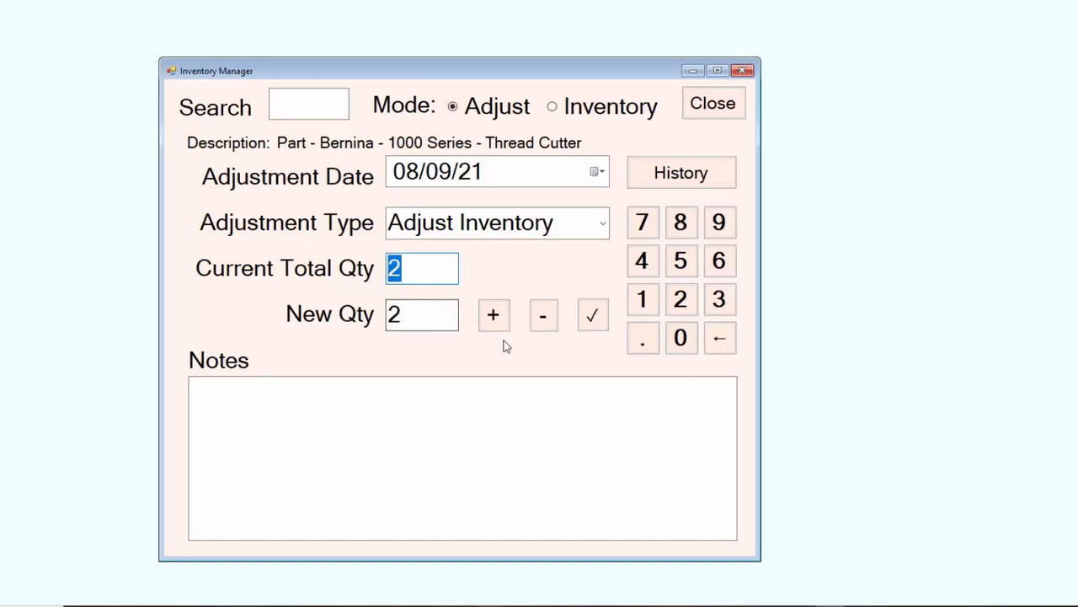
{"action": "left_click", "coordinate": [492, 318]}
{"action": "left_click", "coordinate": [492, 319]}
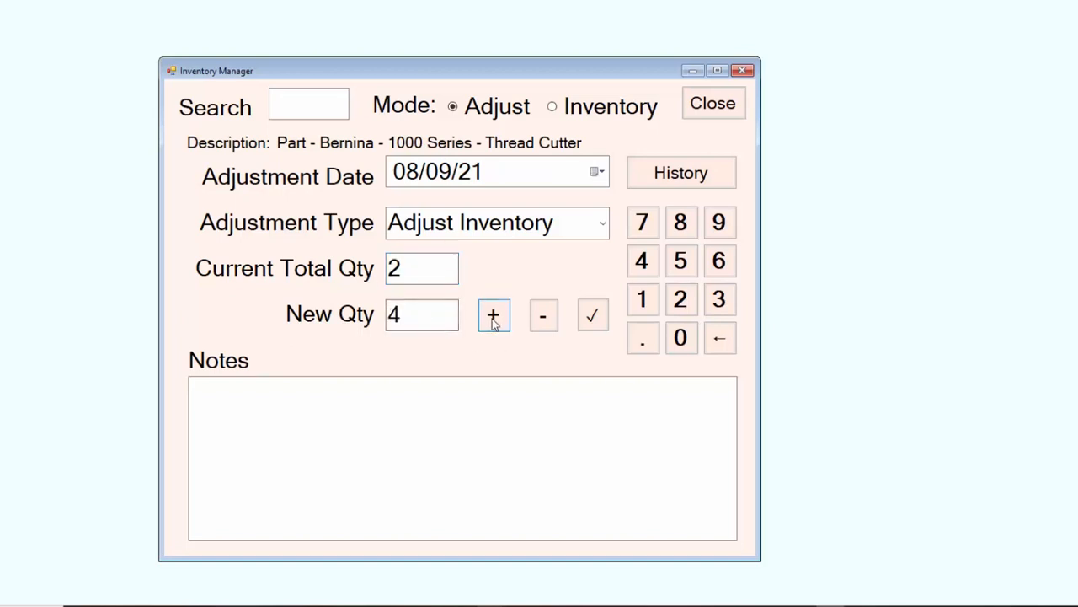
{"action": "left_click", "coordinate": [543, 322]}
{"action": "left_click", "coordinate": [543, 322]}
Submit the thread cutter's adjustment with a new quantity of 1 and the note "Part was broken".
{"action": "left_click", "coordinate": [720, 339]}
{"action": "left_click", "coordinate": [644, 298]}
{"action": "left_click", "coordinate": [304, 388]}
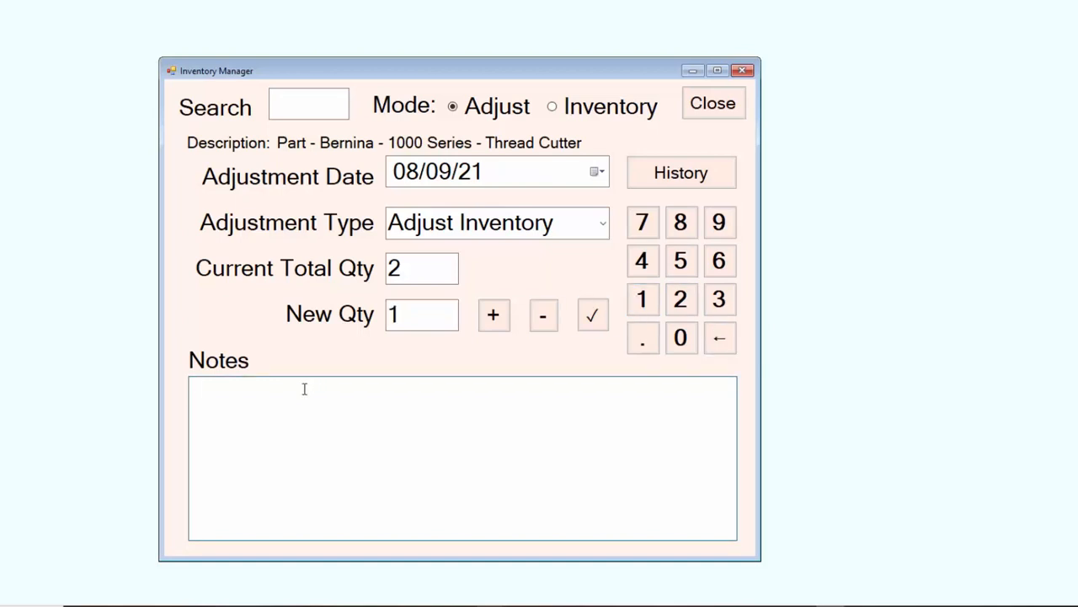
{"action": "type", "text": "Part was broken"}
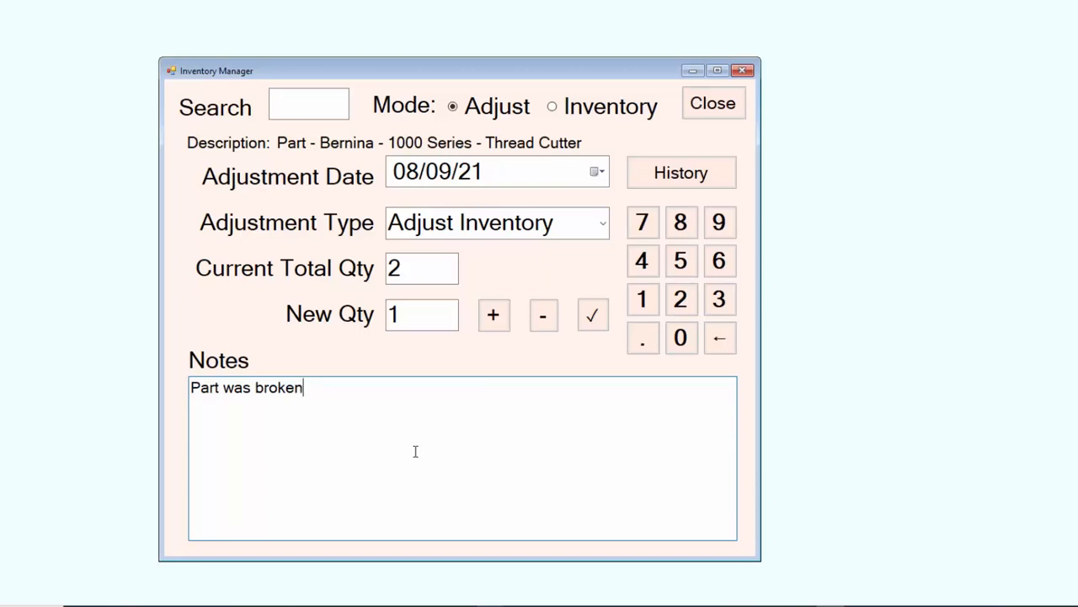
{"action": "left_click", "coordinate": [593, 317]}
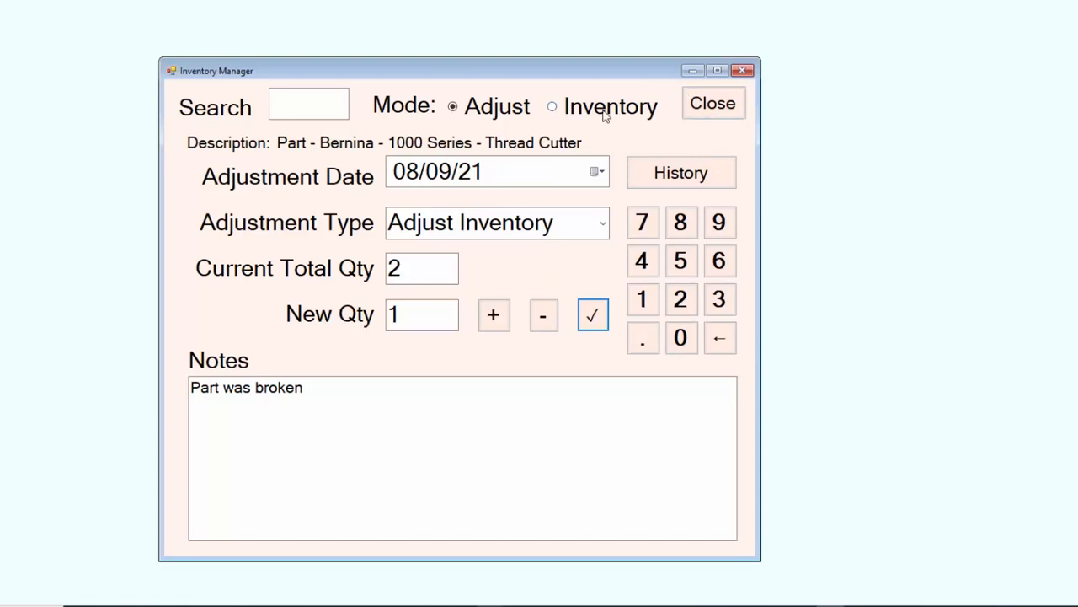
Switch to Inventory mode, search for "a" and load the Brother 1034D Overlooper part.
{"action": "left_click", "coordinate": [553, 108]}
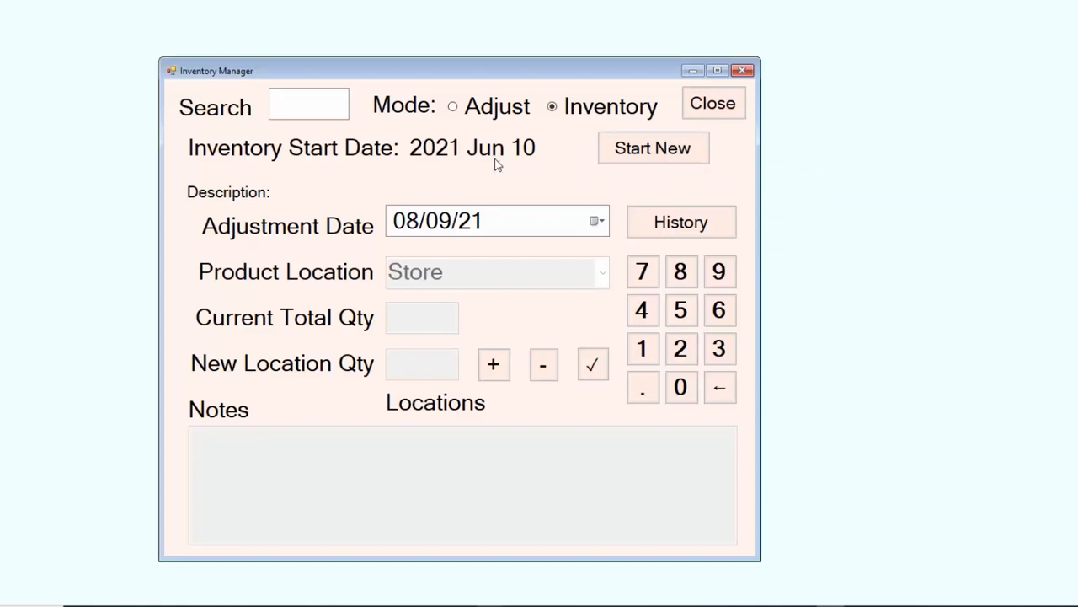
{"action": "left_click", "coordinate": [322, 106]}
{"action": "type", "text": "a"}
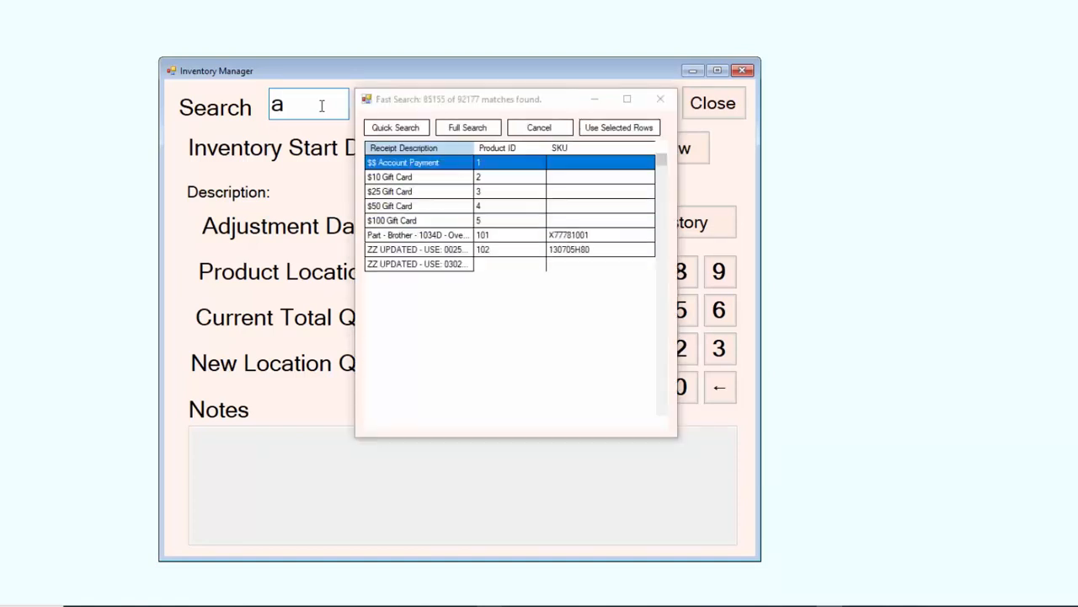
{"action": "double_click", "coordinate": [386, 236]}
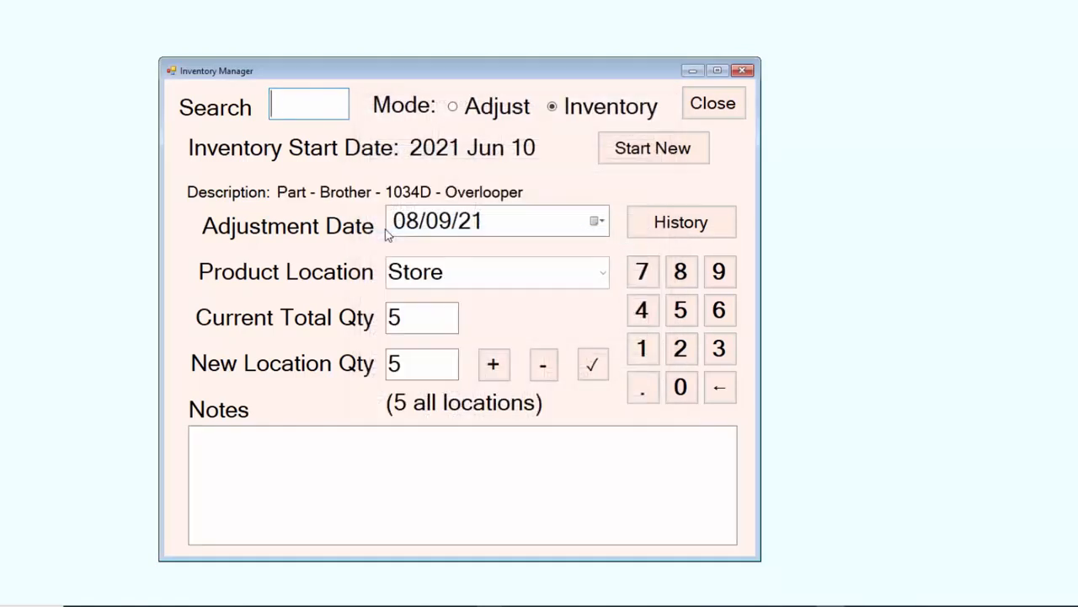
Keep Store as the overlooper's product location and set its new location quantity to 3.
{"action": "left_click", "coordinate": [604, 277]}
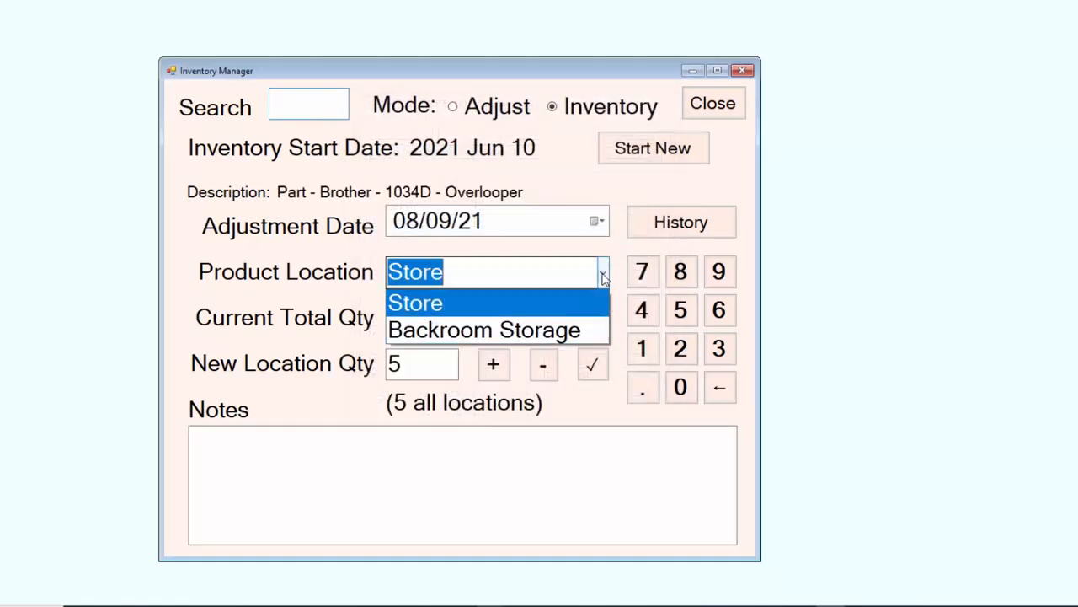
{"action": "left_click", "coordinate": [604, 278]}
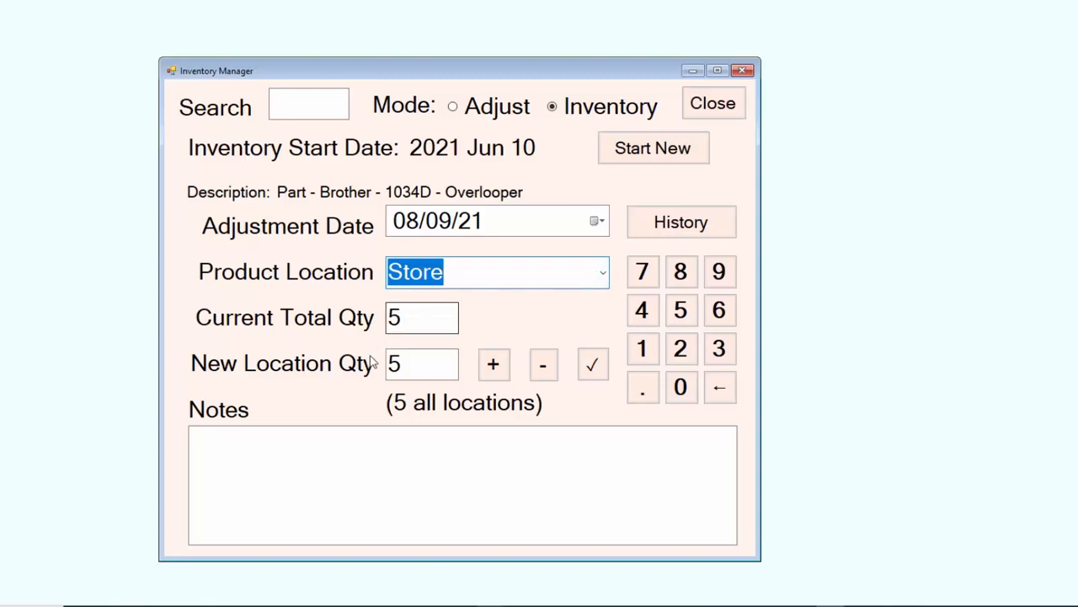
{"action": "left_click_drag", "start_coordinate": [419, 366], "coordinate": [381, 364]}
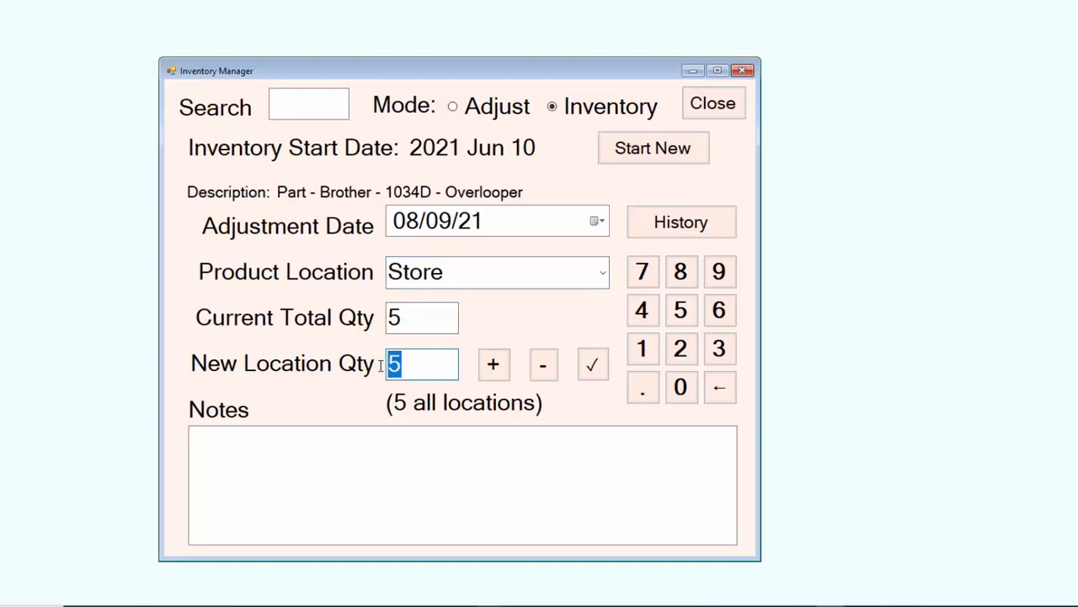
{"action": "type", "text": "3"}
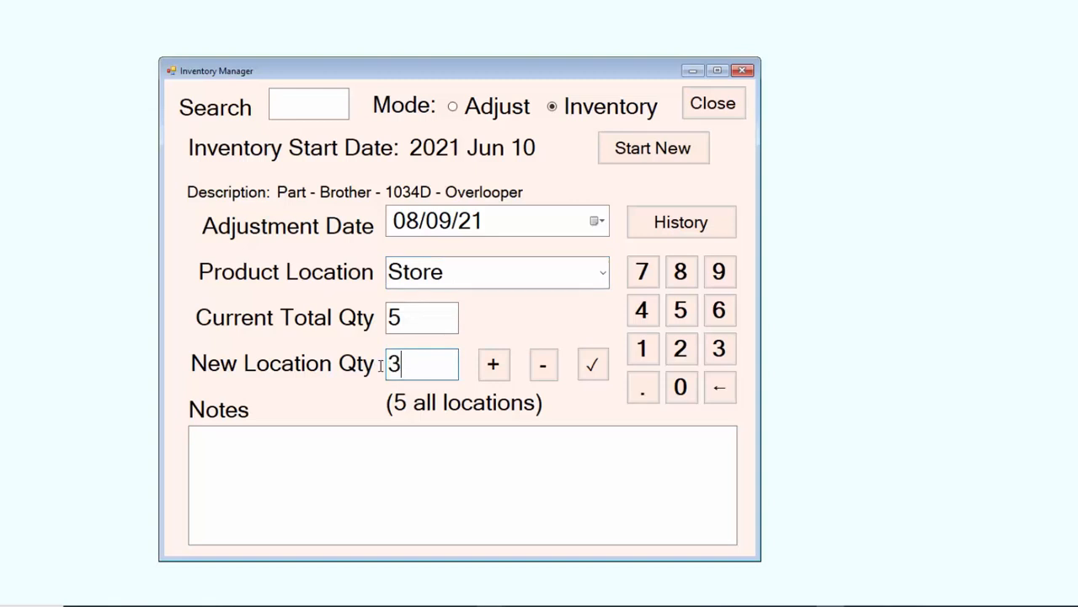
Change the overlooper's product location to Backroom Storage and set that location's quantity to 2.
{"action": "left_click", "coordinate": [602, 271]}
{"action": "left_click", "coordinate": [446, 329]}
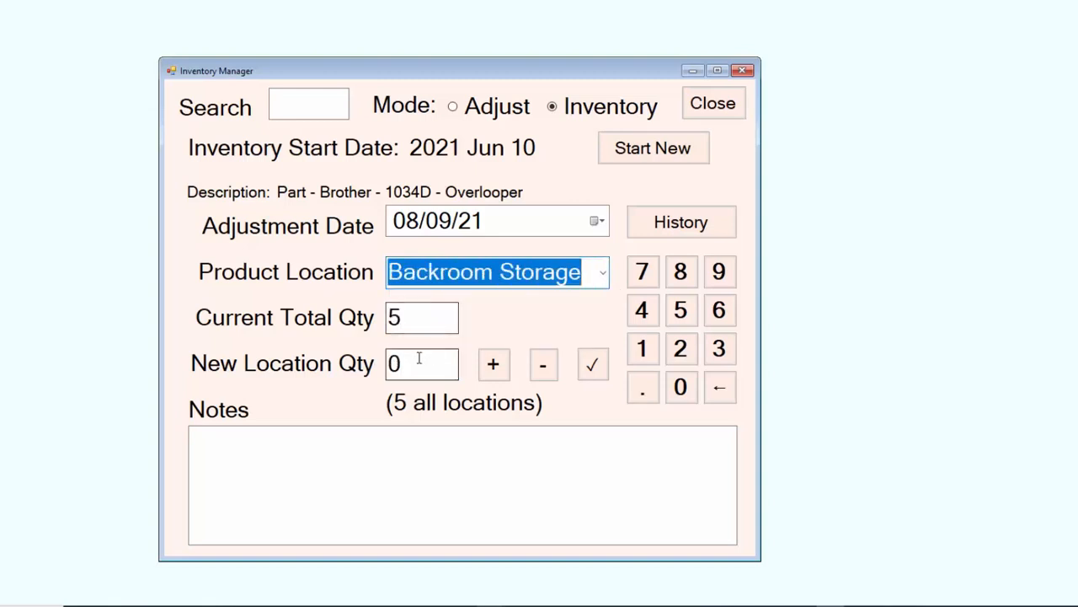
{"action": "left_click_drag", "start_coordinate": [419, 364], "coordinate": [386, 364]}
{"action": "type", "text": "2"}
{"action": "left_click", "coordinate": [433, 316]}
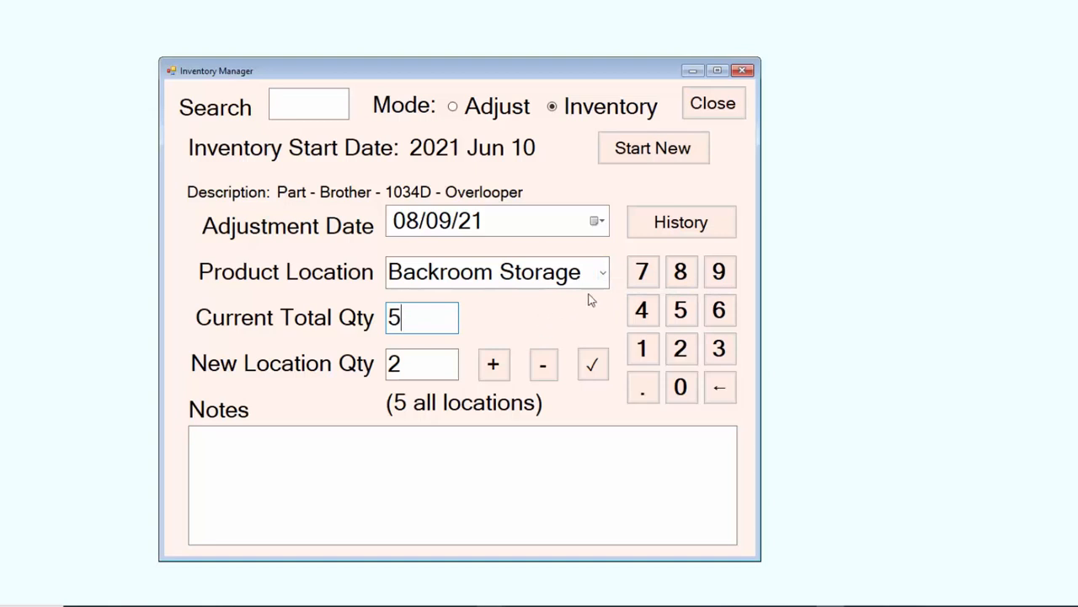
Return the product location to Store and submit the overlooper's inventory count.
{"action": "left_click", "coordinate": [604, 271]}
{"action": "left_click", "coordinate": [470, 307]}
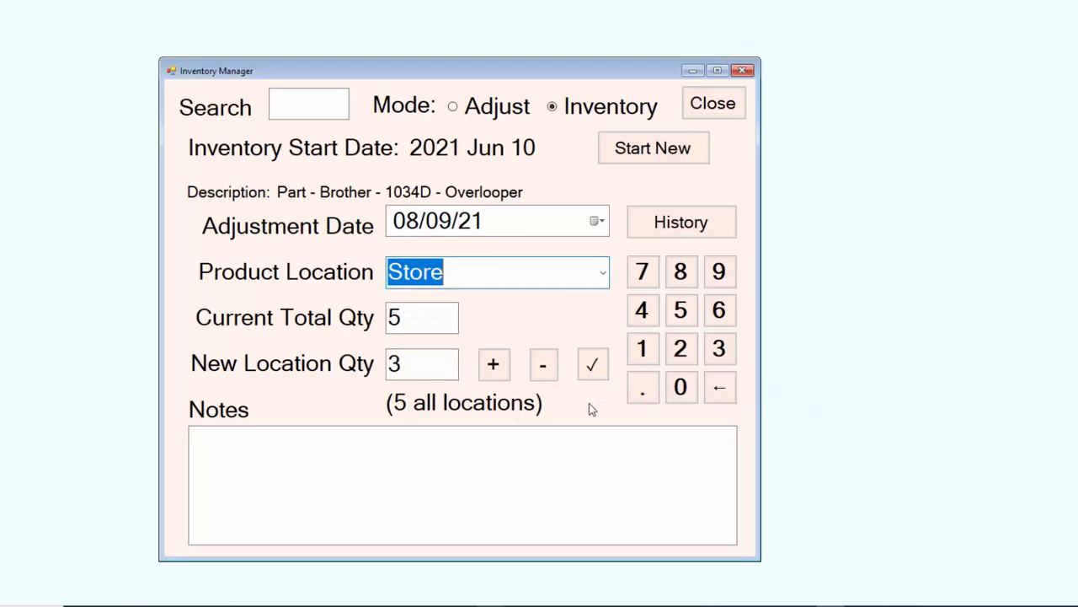
{"action": "left_click", "coordinate": [593, 367]}
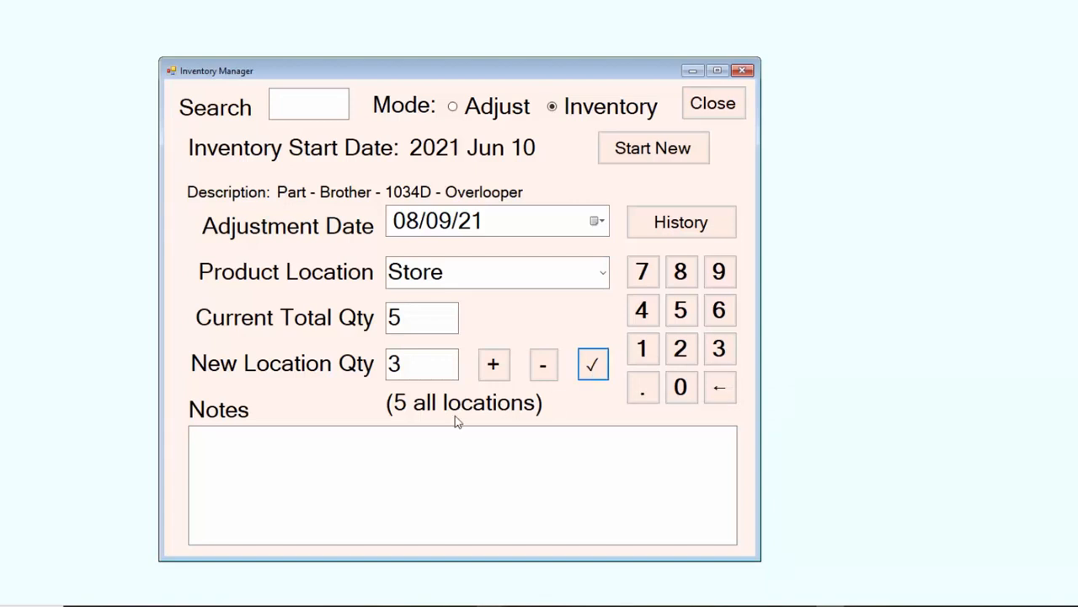
Search for 475, load the Clover Pencil Fabric Eraser and open its product history report.
{"action": "left_click", "coordinate": [313, 101]}
{"action": "type", "text": "4"}
{"action": "type", "text": "75"}
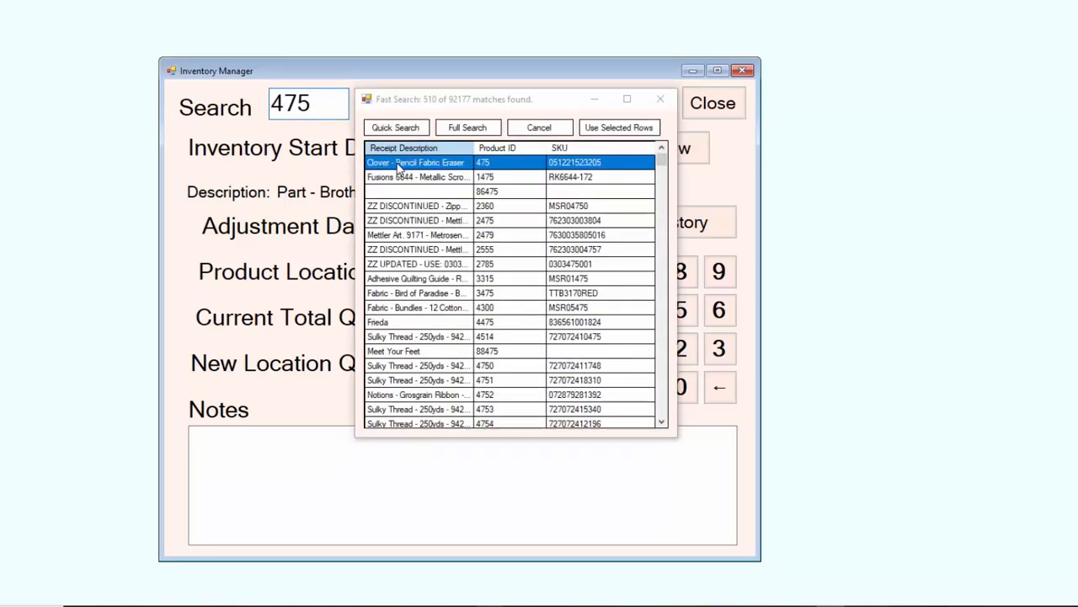
{"action": "double_click", "coordinate": [399, 166]}
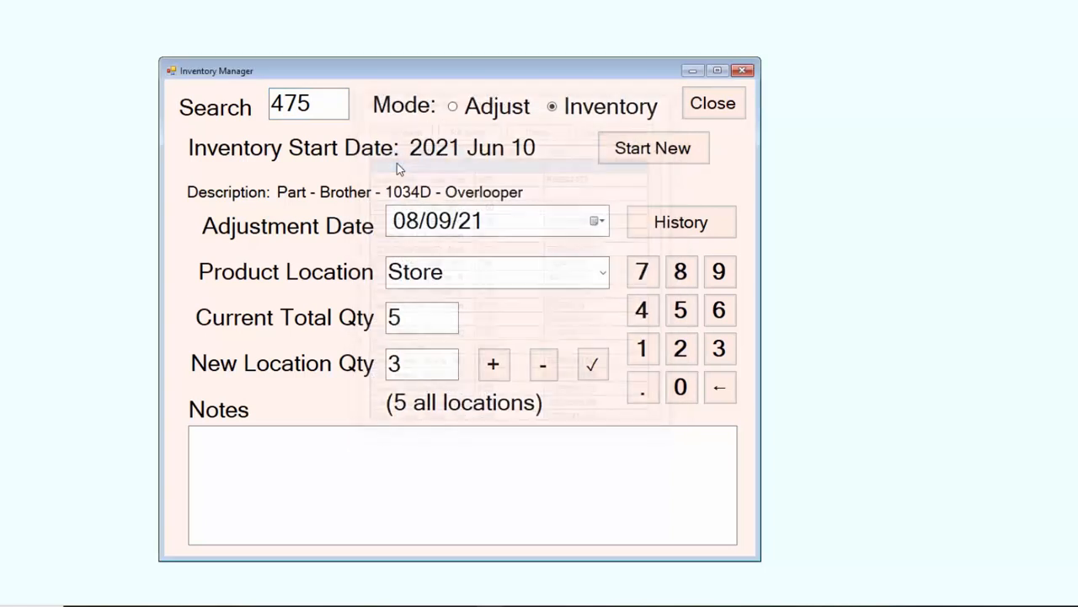
{"action": "left_click", "coordinate": [678, 222]}
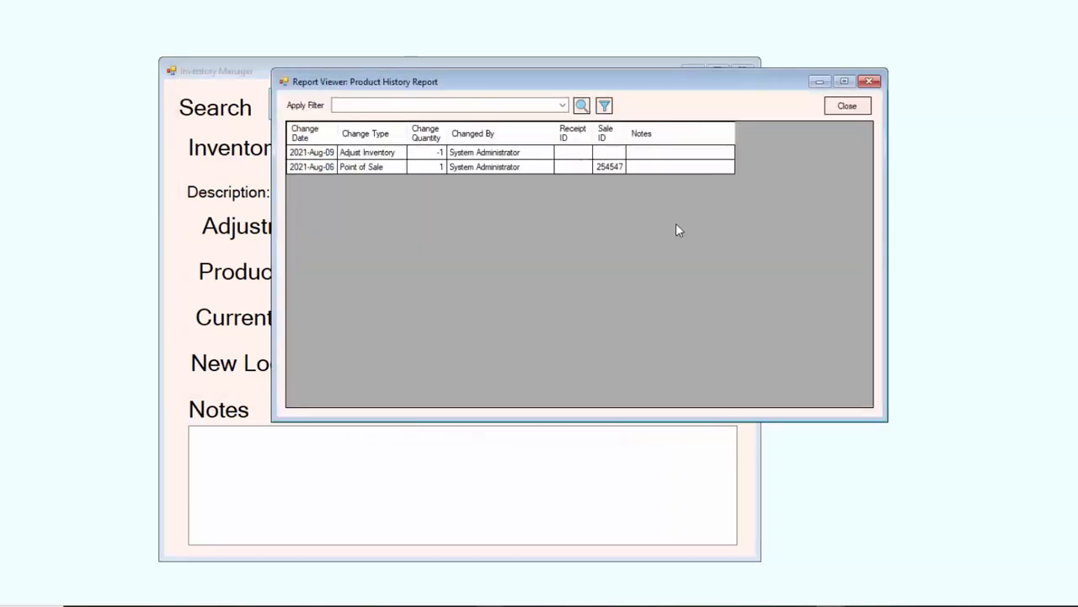